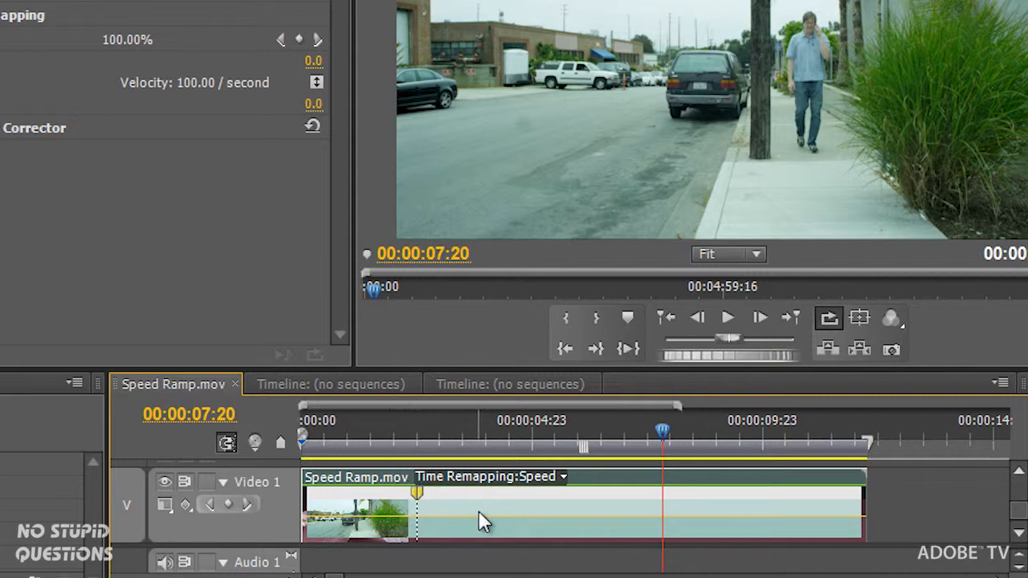
- Add two more speed keyframes to Speed Ramp.mov and set the sections between the keyframes to 532% and 25% speed
{"action": "left_click", "coordinate": [717, 524], "text": "ctrl"}
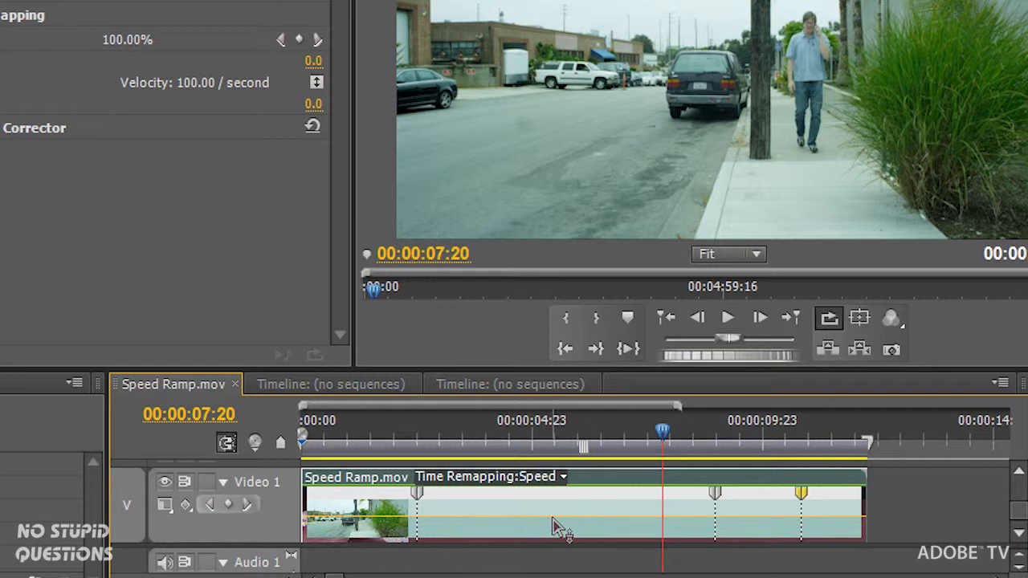
{"action": "left_click_drag", "start_coordinate": [553, 520], "coordinate": [449, 17]}
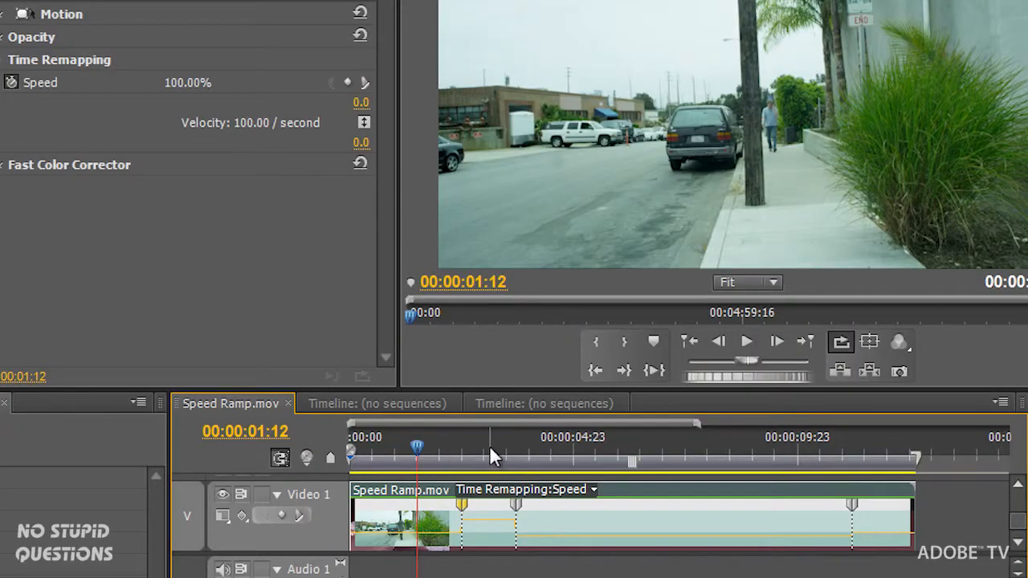
- Split the second speed keyframe near 00:00:03:19 into a ramp about three frames long between the fast and slow sections
{"action": "left_click", "coordinate": [488, 445]}
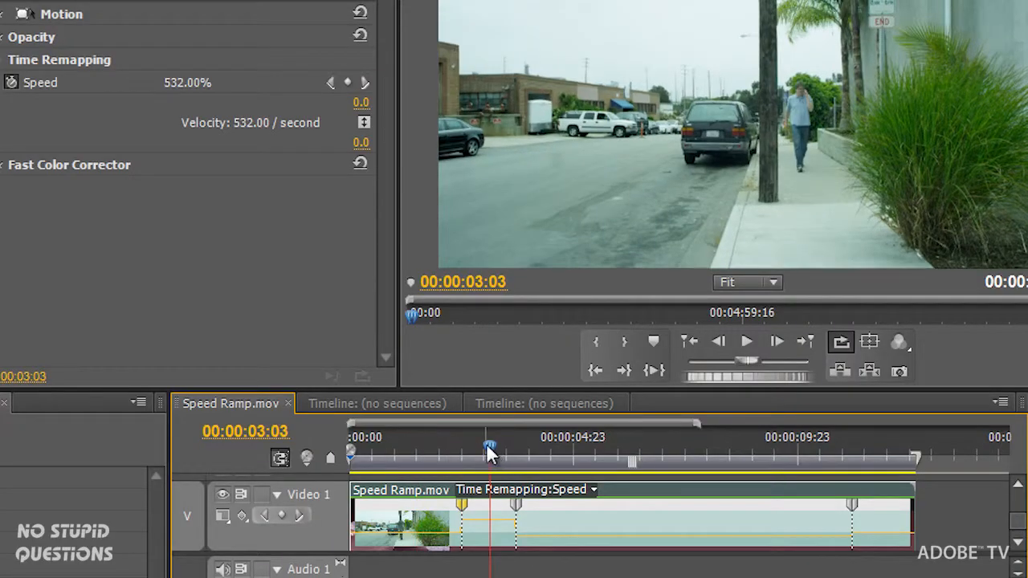
{"action": "left_click", "coordinate": [602, 444]}
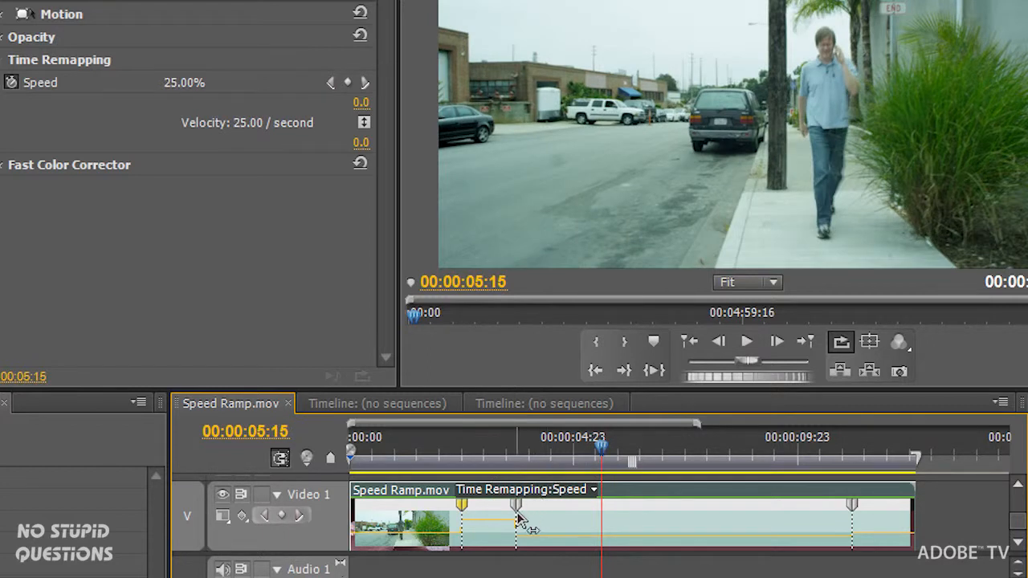
{"action": "left_click_drag", "start_coordinate": [522, 446], "coordinate": [516, 443]}
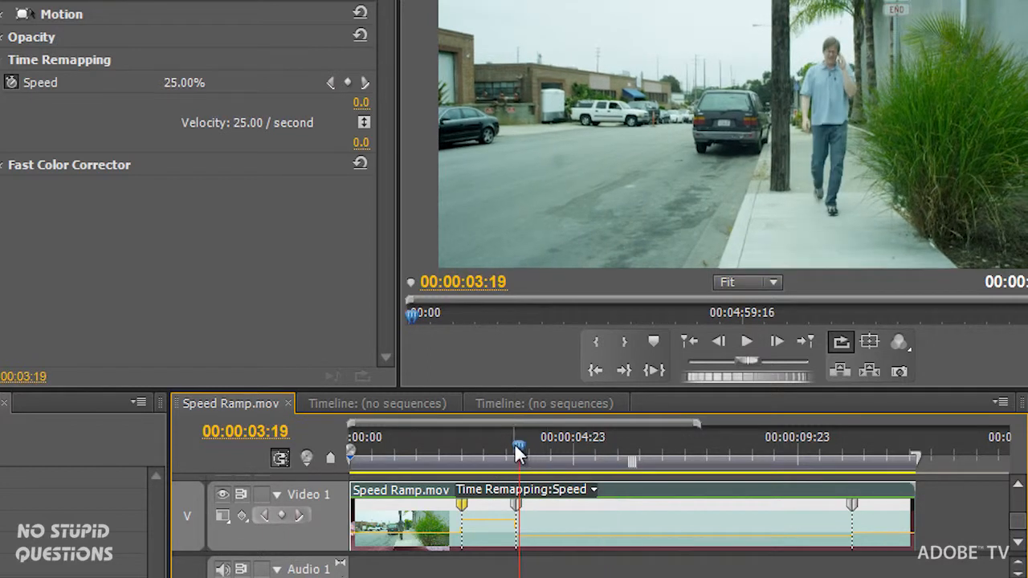
{"action": "key", "text": "equal"}
{"action": "key", "text": "equal"}
{"action": "key", "text": "equal"}
{"action": "key", "text": "equal"}
{"action": "key", "text": "equal"}
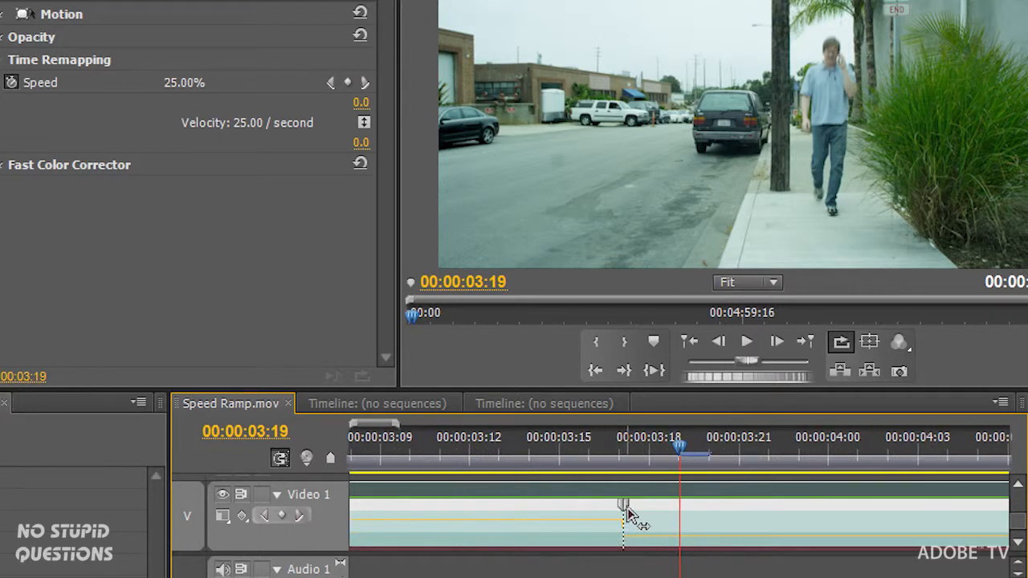
{"action": "left_click_drag", "start_coordinate": [627, 510], "coordinate": [734, 514]}
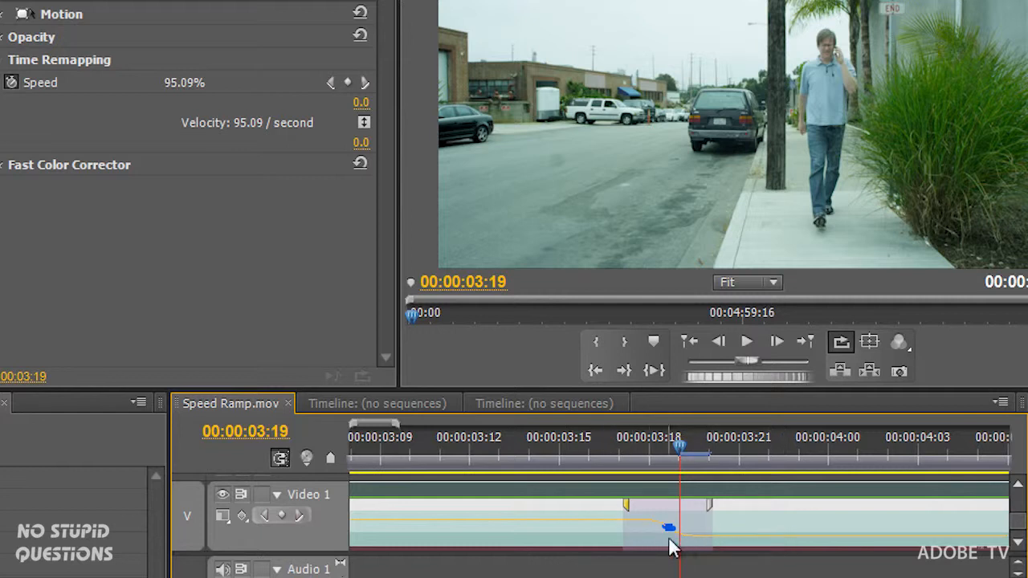
{"action": "key", "text": "backslash"}
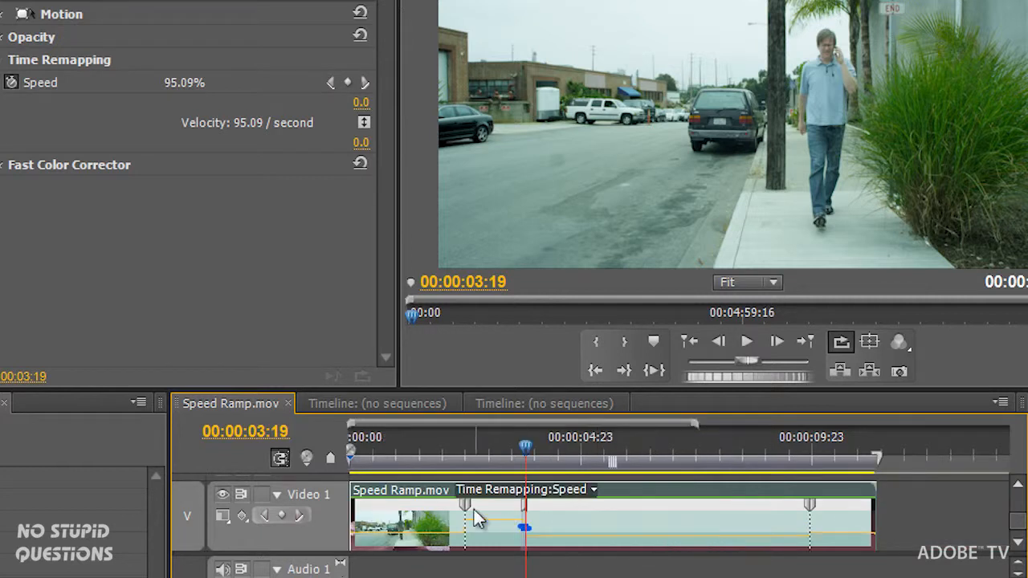
- Split the first and third speed keyframes so the clip ramps gradually into the fast section and out of the slow one
{"action": "left_click_drag", "start_coordinate": [466, 506], "coordinate": [456, 512]}
{"action": "key", "text": "ctrl+z"}
{"action": "key", "text": "ctrl+z"}
{"action": "key", "text": "equal"}
{"action": "key", "text": "equal"}
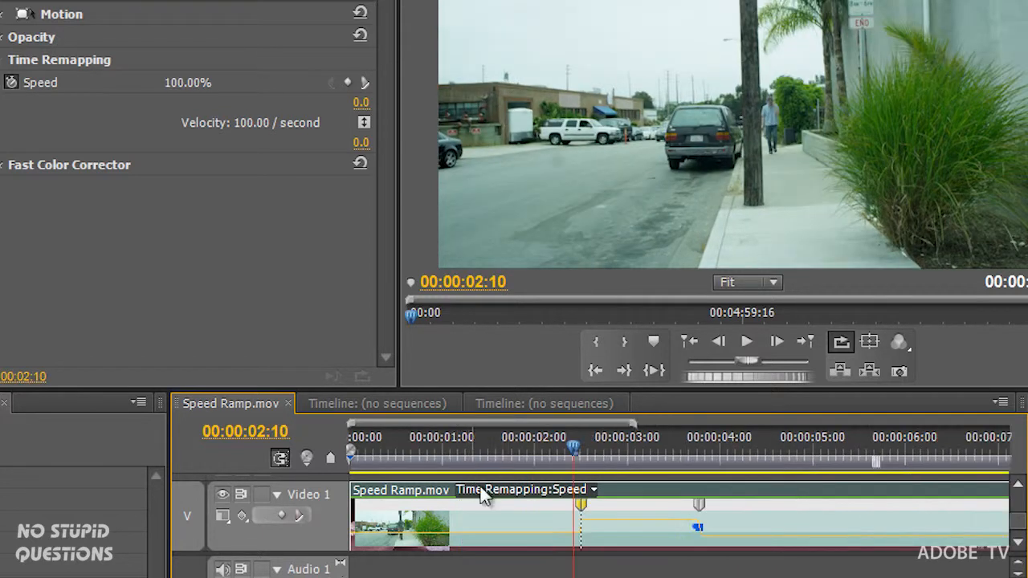
{"action": "left_click_drag", "start_coordinate": [697, 507], "coordinate": [734, 500]}
{"action": "key", "text": "equal"}
{"action": "key", "text": "backslash"}
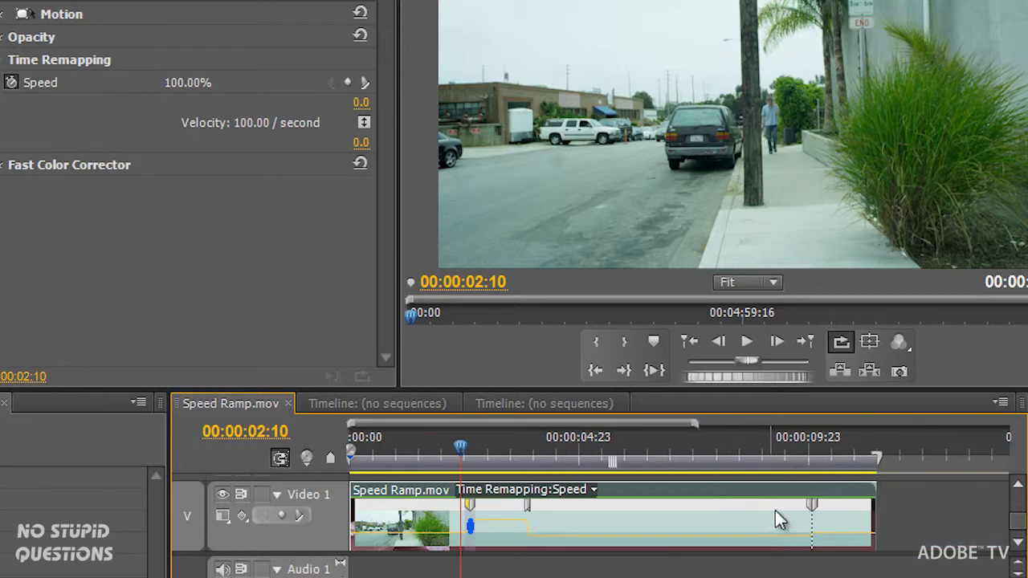
{"action": "left_click_drag", "start_coordinate": [808, 508], "coordinate": [727, 511]}
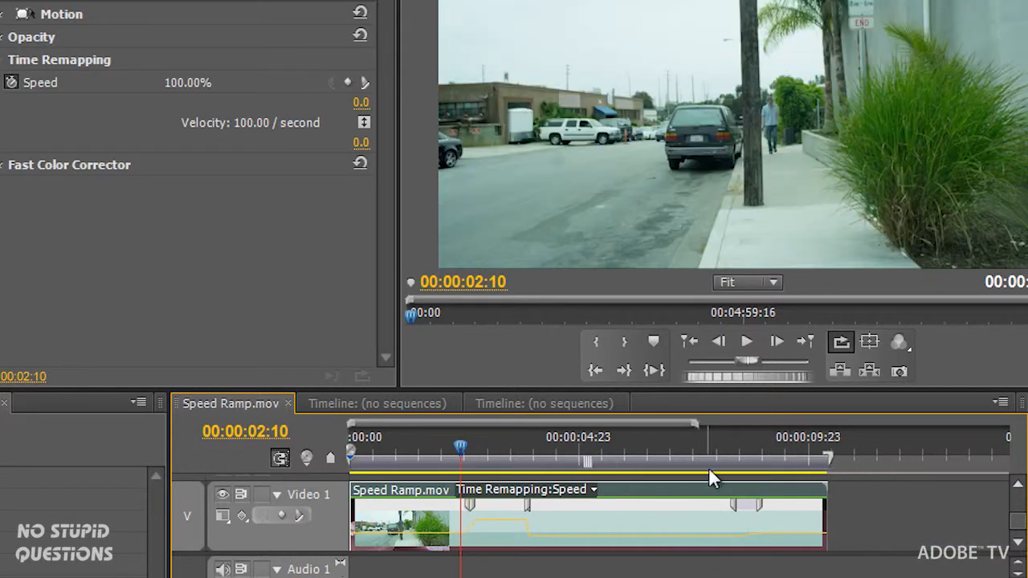
- Play the clip from the start to review the speed ramps
{"action": "left_click_drag", "start_coordinate": [399, 445], "coordinate": [324, 450]}
{"action": "key", "text": "space"}
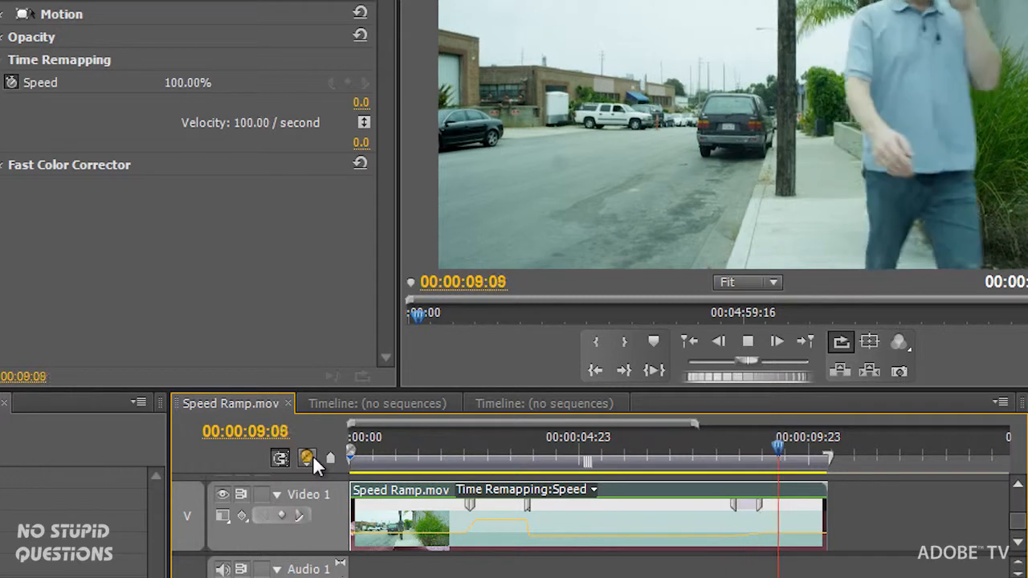
{"action": "key", "text": "space"}
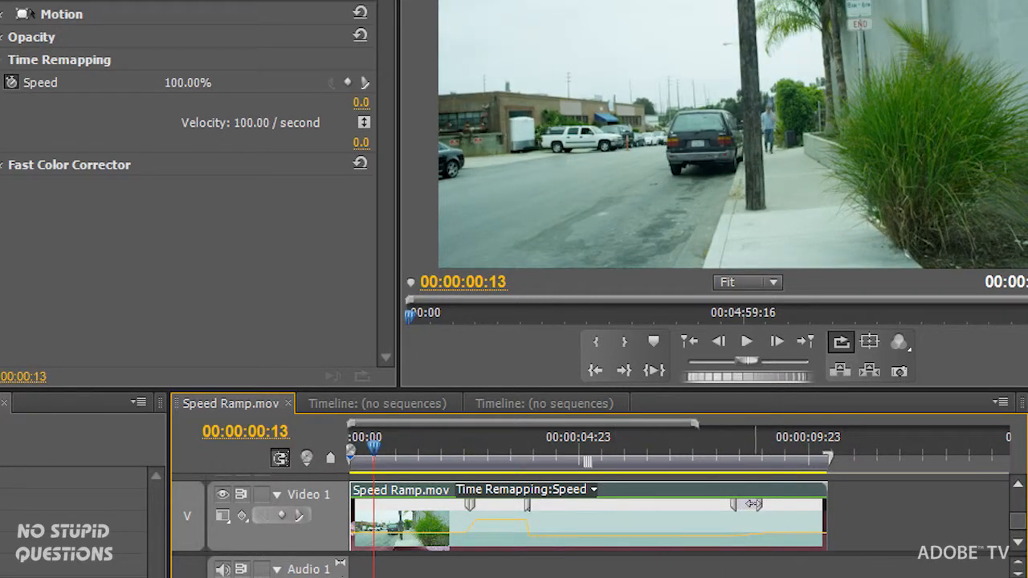
- Add a speed keyframe in the slow section at 00:00:04:20
{"action": "left_click_drag", "start_coordinate": [587, 447], "coordinate": [573, 450]}
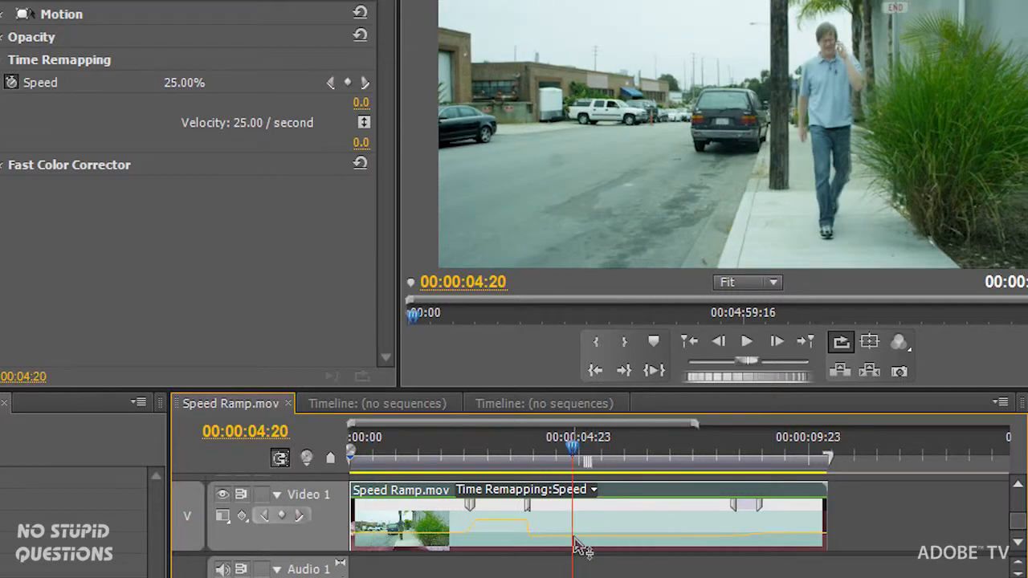
{"action": "left_click_drag", "start_coordinate": [574, 537], "coordinate": [610, 555]}
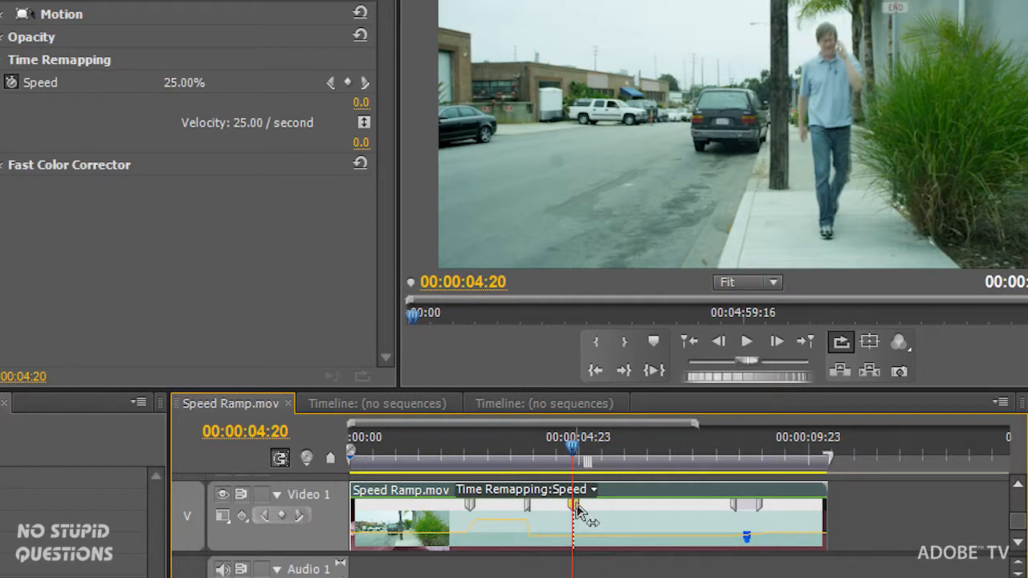
- Try reversing the playback from the 00:00:04:20 speed keyframe, preview it, and undo the reversal
{"action": "left_click_drag", "start_coordinate": [575, 509], "coordinate": [651, 506]}
{"action": "left_click_drag", "start_coordinate": [566, 450], "coordinate": [555, 446]}
{"action": "key", "text": "space"}
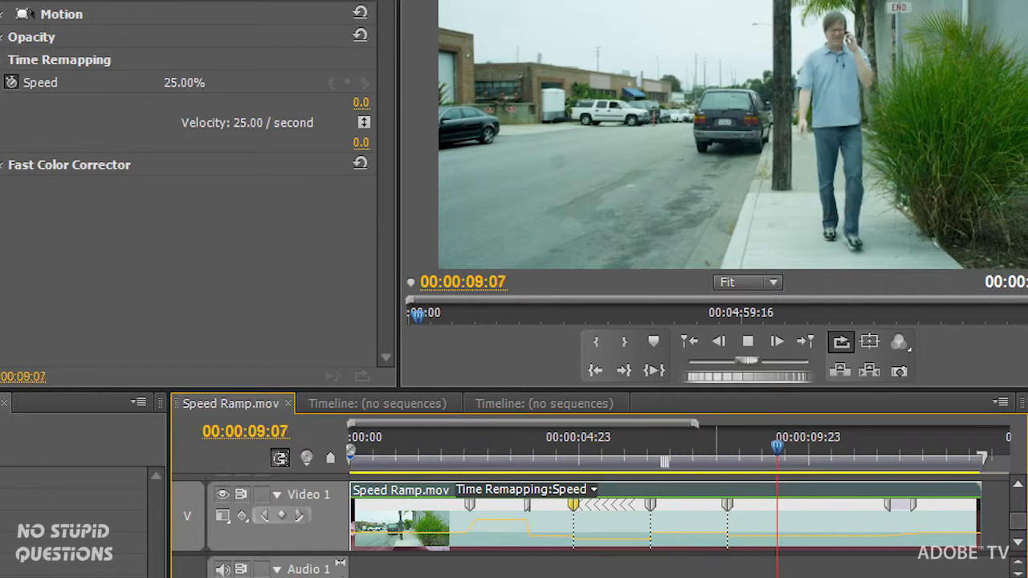
{"action": "key", "text": "space"}
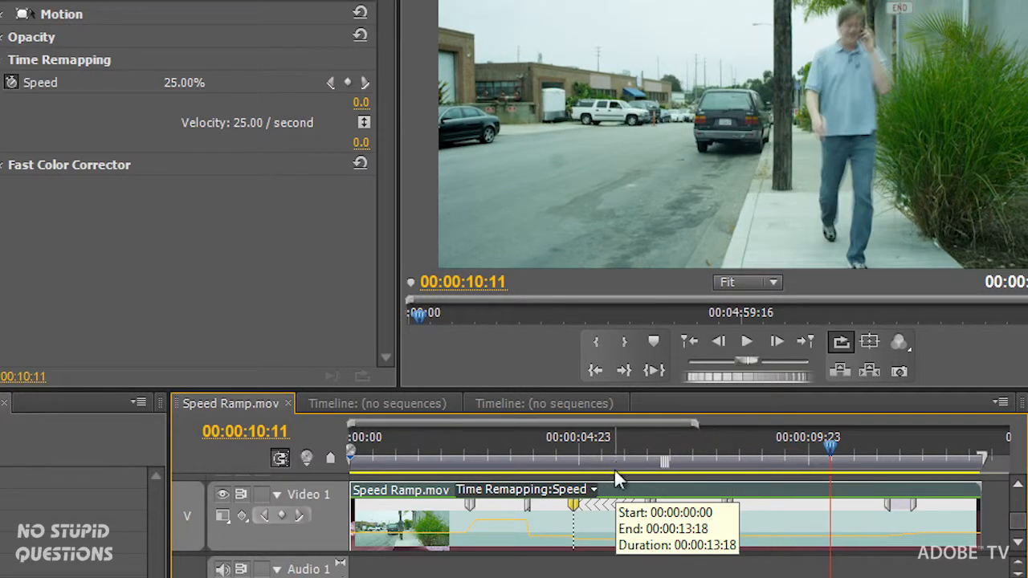
{"action": "key", "text": "ctrl+z"}
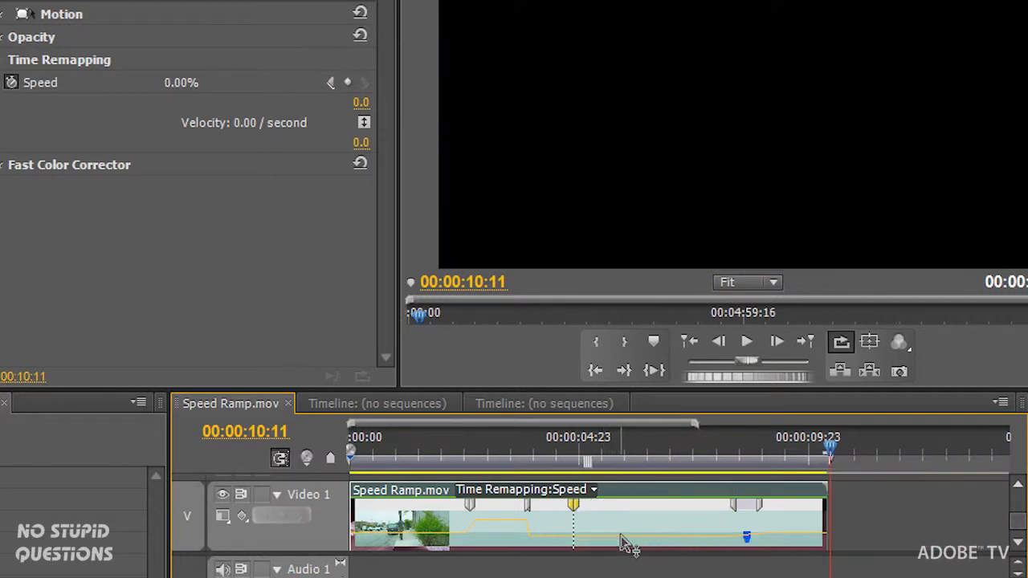
- Try slowing the section after the 00:00:04:20 keyframe to 1%, preview it, and undo the speed change
{"action": "left_click_drag", "start_coordinate": [622, 563], "coordinate": [634, 577]}
{"action": "left_click_drag", "start_coordinate": [564, 454], "coordinate": [522, 454]}
{"action": "key", "text": "space"}
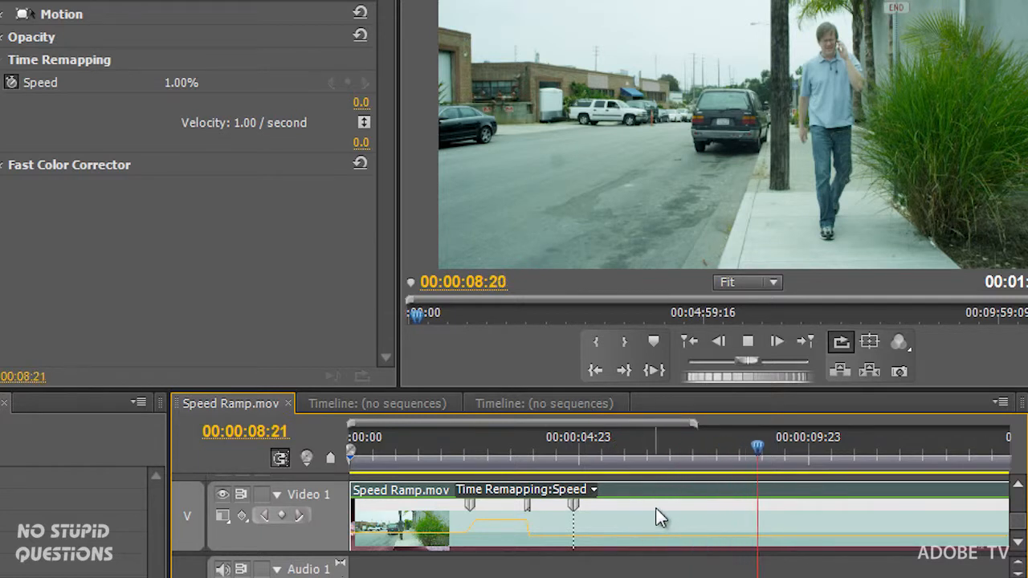
{"action": "key", "text": "space"}
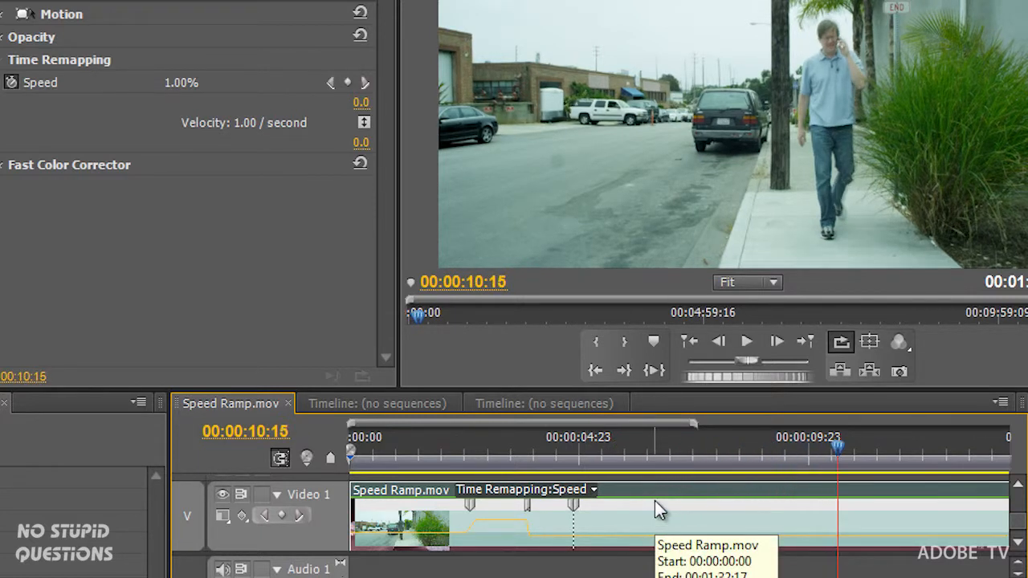
{"action": "key", "text": "ctrl+z"}
- Play the clip through the fast and slow sections to check the motion before leaving the sequence
{"action": "left_click_drag", "start_coordinate": [602, 448], "coordinate": [433, 448]}
{"action": "key", "text": "space"}
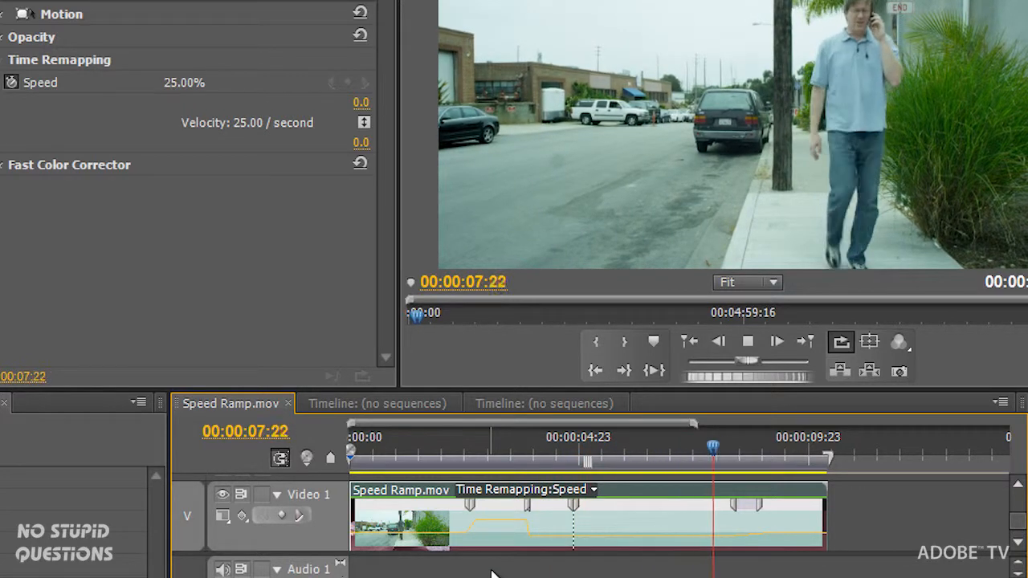
{"action": "key", "text": "space"}
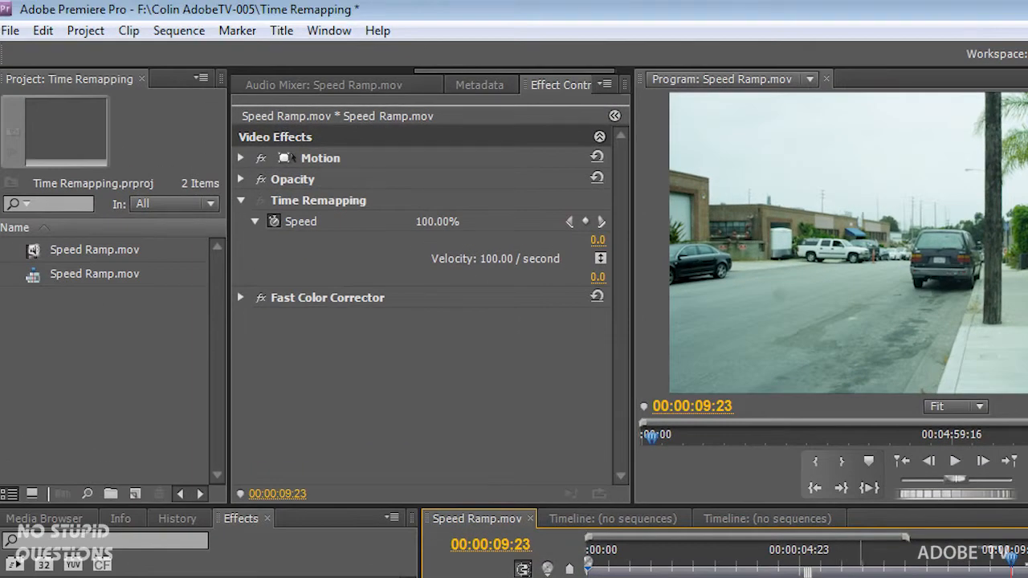
- Copy the time-remapped Speed Ramp.mov clip and paste it into the Time Remapping composition in After Effects
{"action": "left_click", "coordinate": [42, 31]}
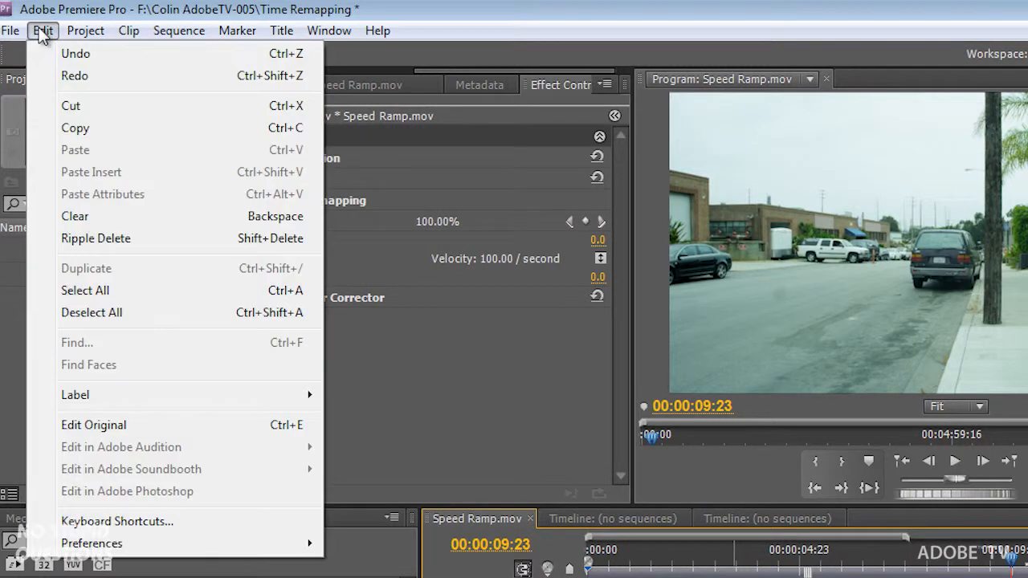
{"action": "left_click", "coordinate": [88, 132]}
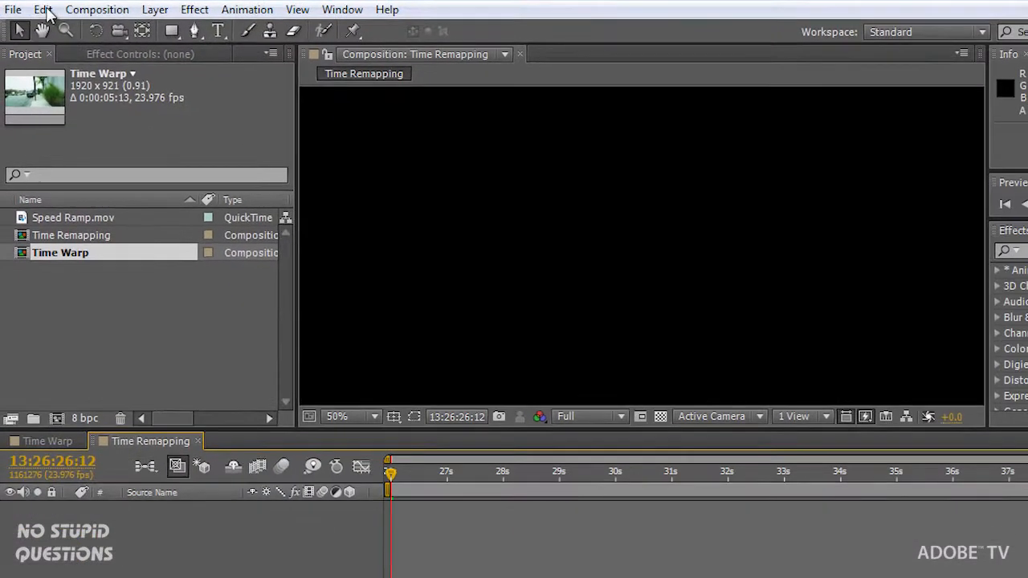
{"action": "left_click", "coordinate": [43, 30]}
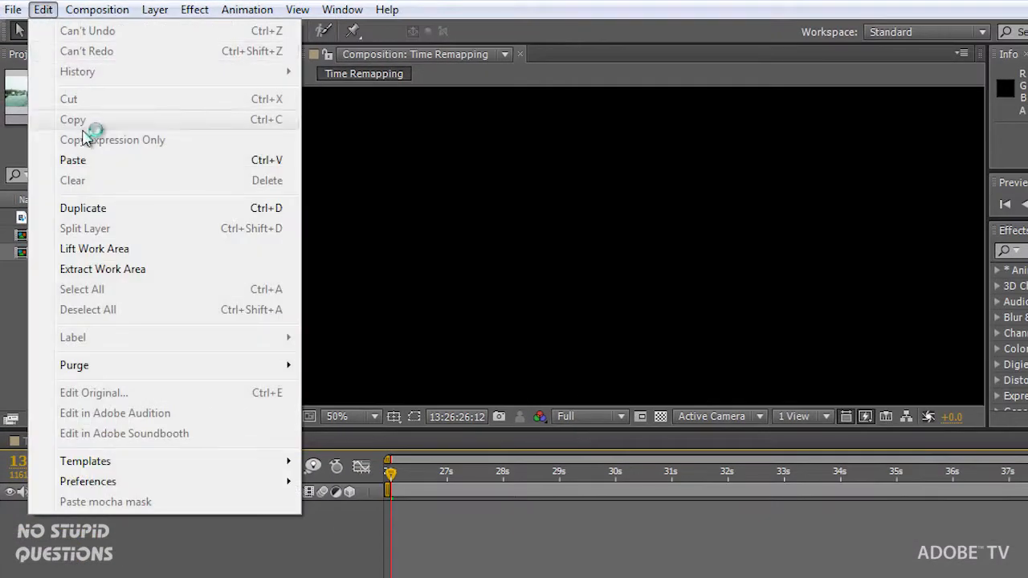
{"action": "left_click", "coordinate": [82, 161]}
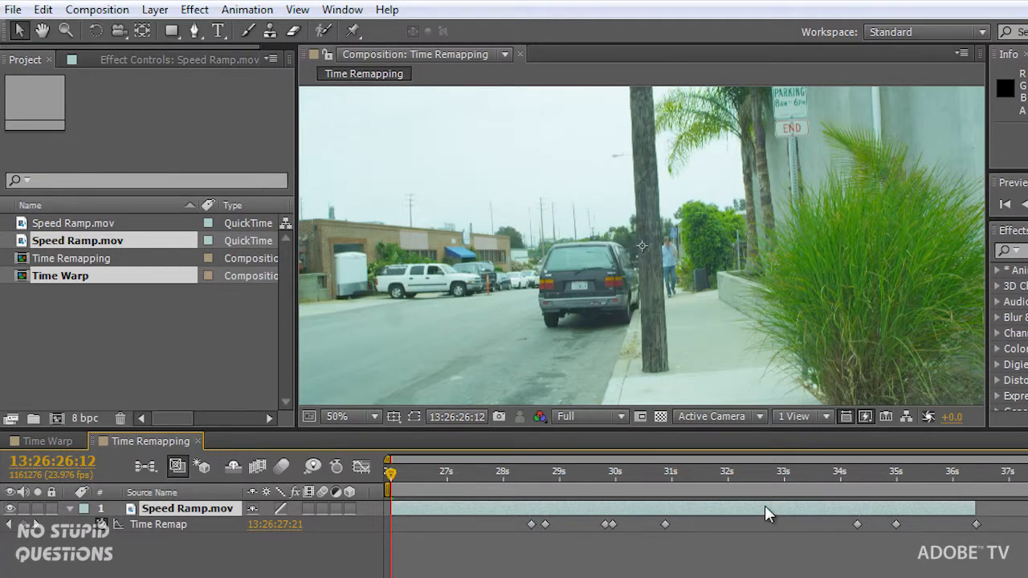
- Preview the pasted clip and scrub through its slow section to 13:26:34:12 to inspect the motion quality
{"action": "key", "text": "KP_0"}
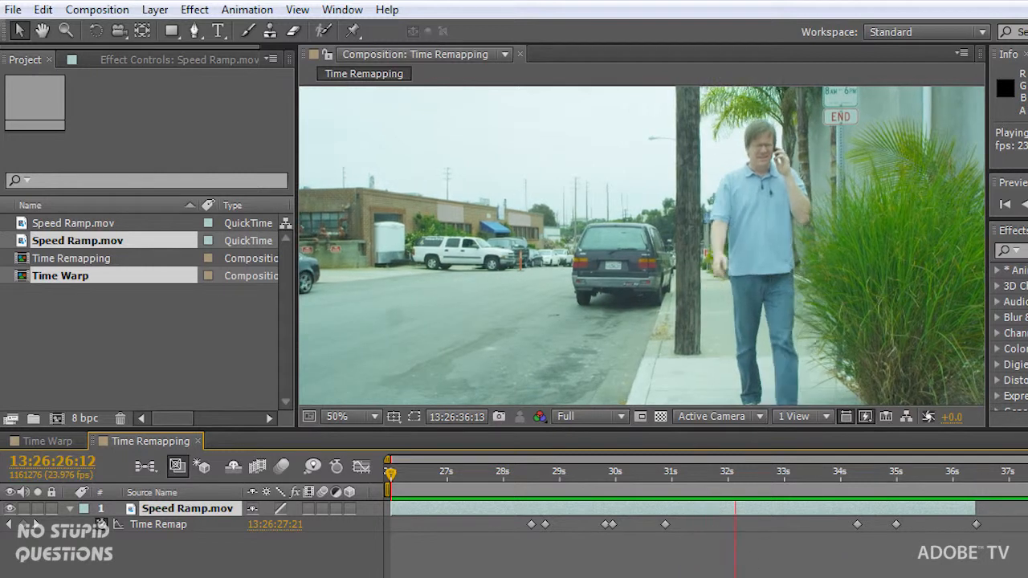
{"action": "key", "text": "space"}
{"action": "left_click_drag", "start_coordinate": [768, 474], "coordinate": [683, 480]}
{"action": "key", "text": "space"}
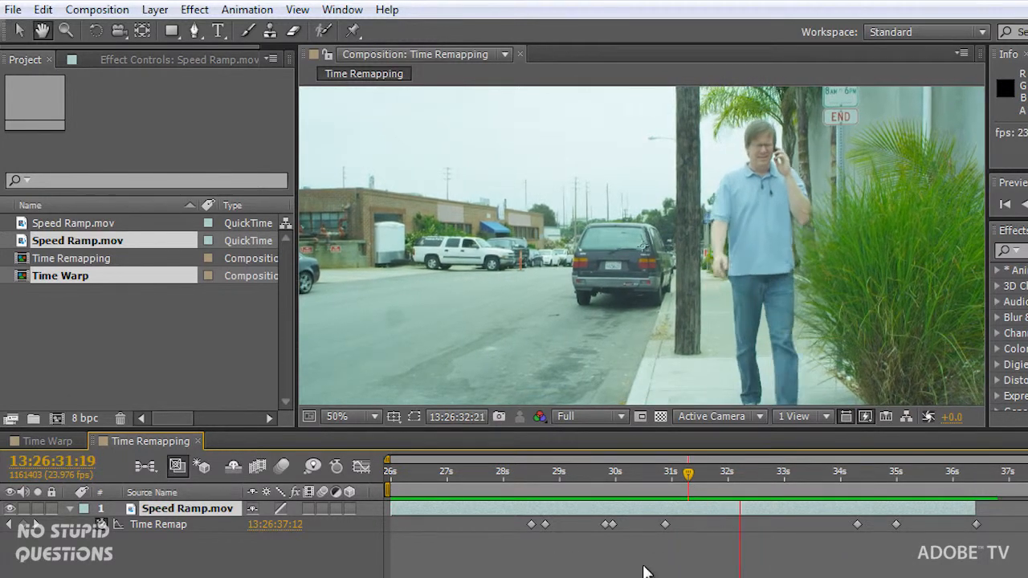
{"action": "left_click", "coordinate": [813, 474]}
{"action": "left_click_drag", "start_coordinate": [811, 477], "coordinate": [839, 484]}
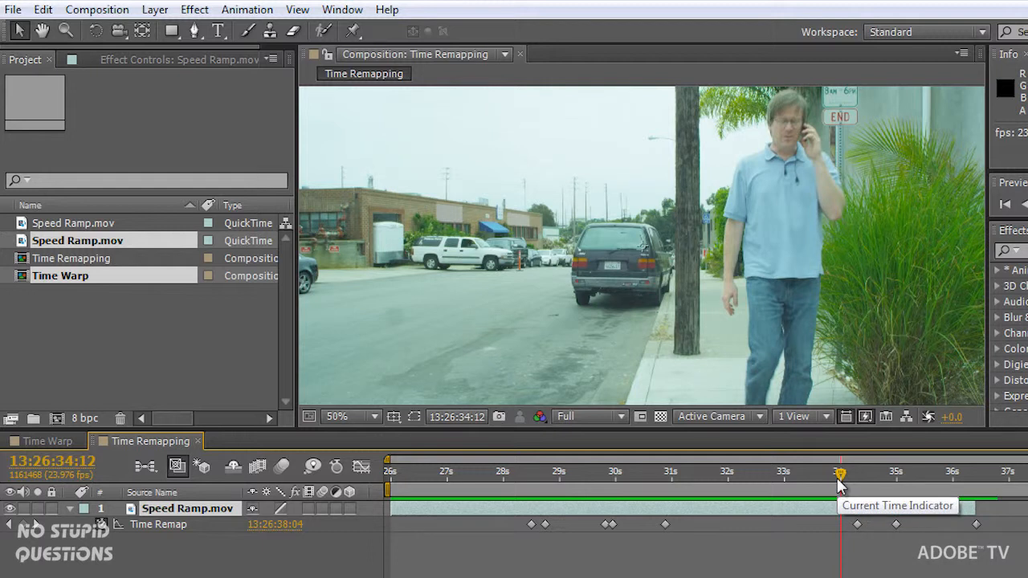
- Open the Time Warp composition, select the Speed Ramp.mov layer, and inspect its Timewarp effect at 13:26:30:11
{"action": "left_click", "coordinate": [38, 442]}
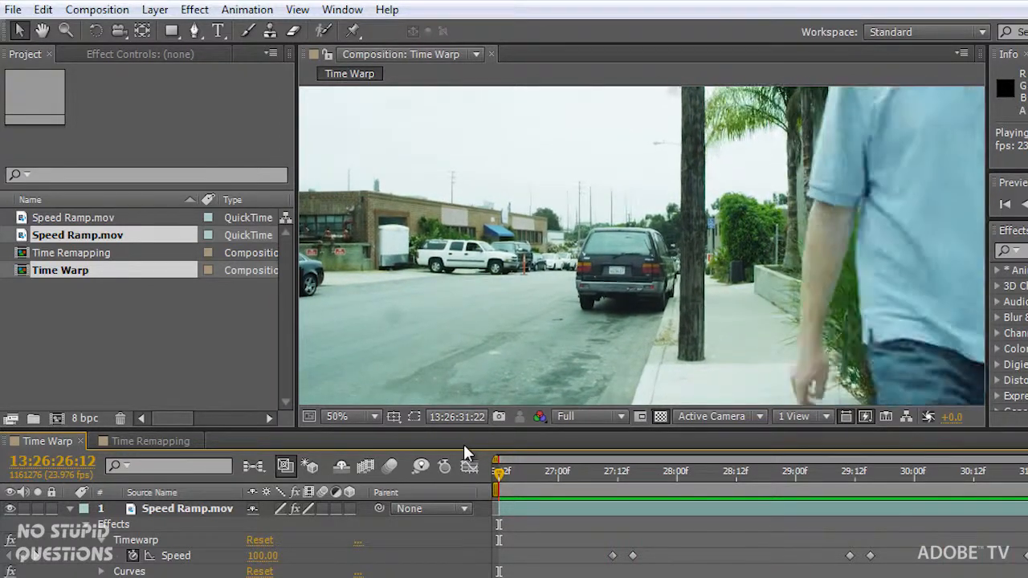
{"action": "left_click", "coordinate": [188, 512]}
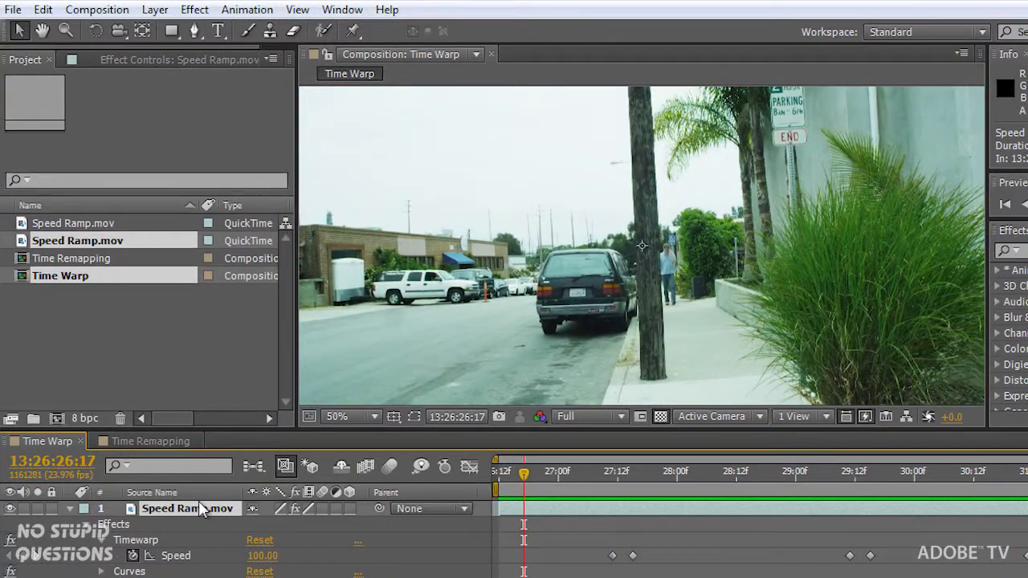
{"action": "left_click_drag", "start_coordinate": [658, 474], "coordinate": [973, 494]}
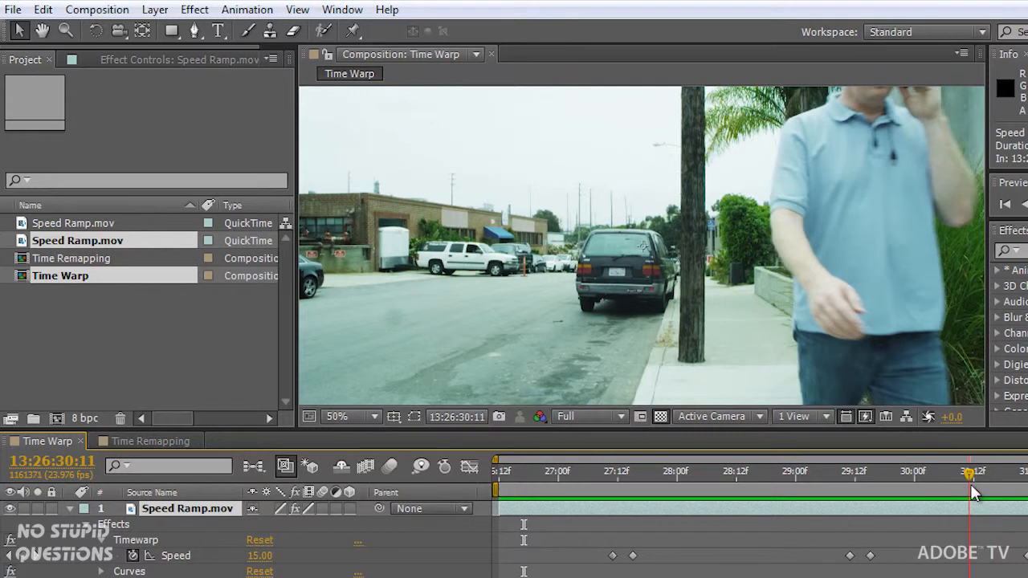
{"action": "left_click", "coordinate": [149, 542]}
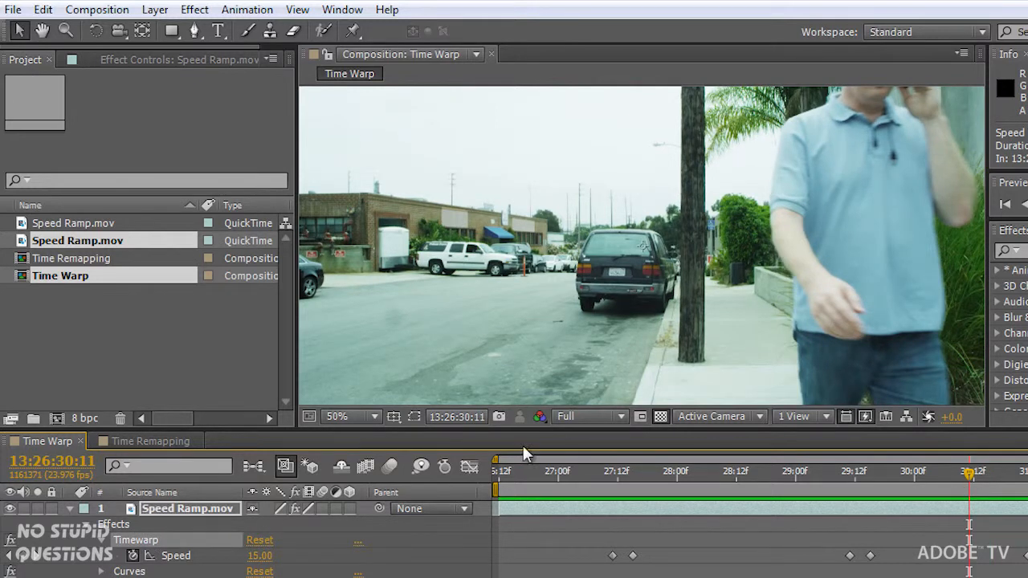
- Search the effects for "timewa" to locate the Timewarp effect
{"action": "left_click", "coordinate": [1022, 251]}
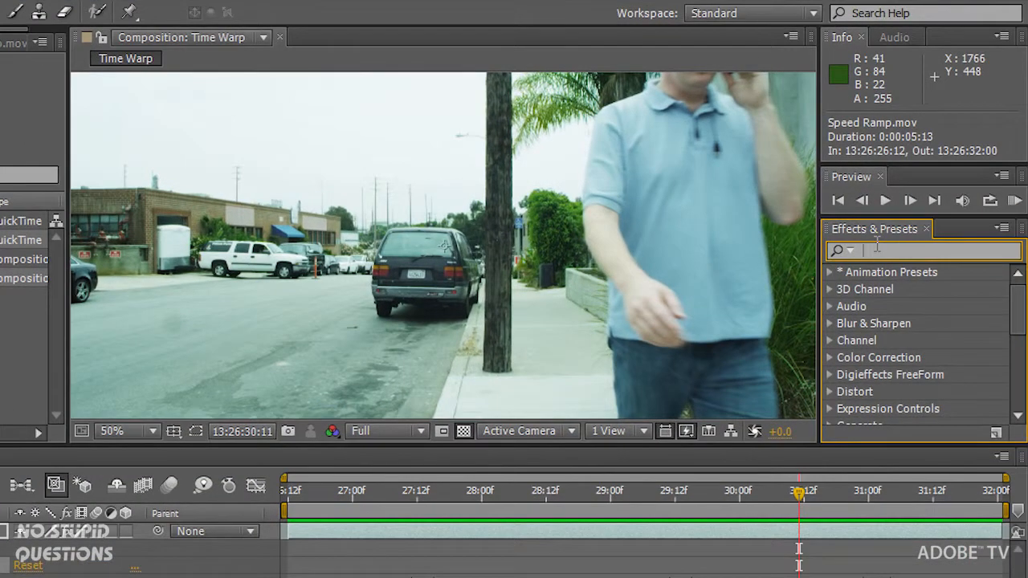
{"action": "type", "text": "time wa"}
{"action": "key", "text": "BackSpace"}
{"action": "key", "text": "BackSpace"}
{"action": "type", "text": "wa"}
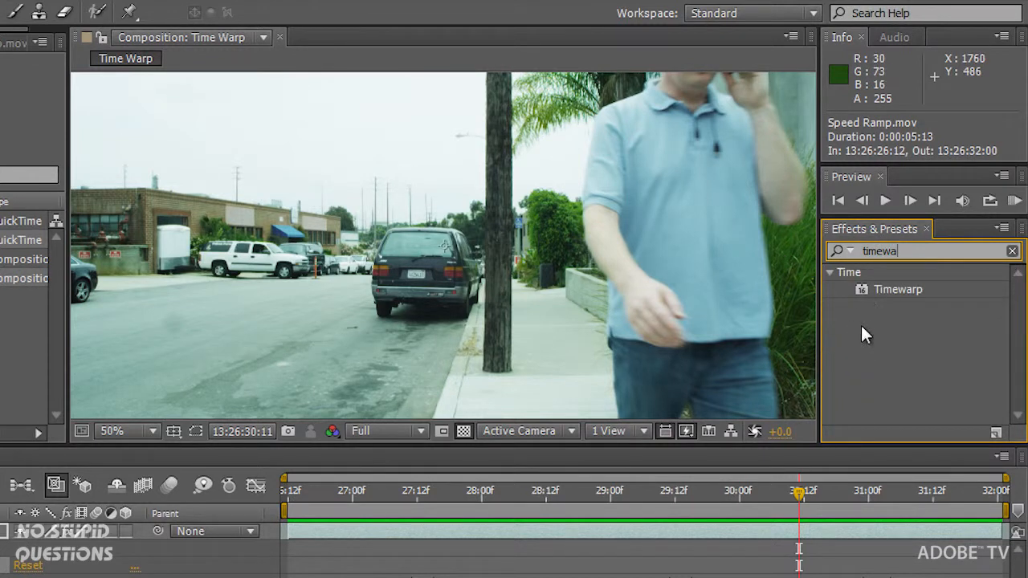
{"action": "left_click", "coordinate": [861, 287]}
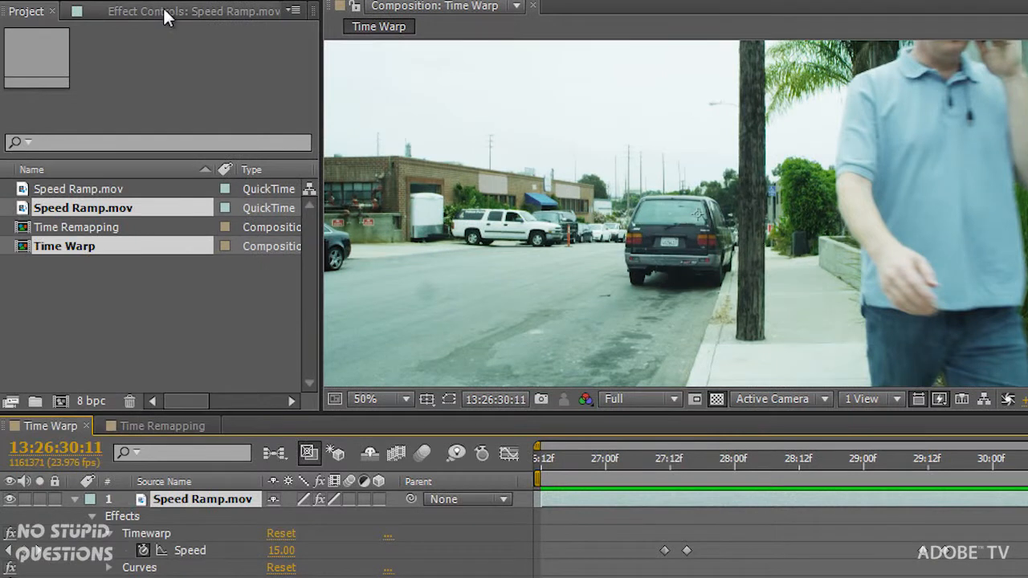
- Show the Speed Ramp.mov layer's Timewarp settings in full and choose Pixel Motion as the method
{"action": "left_click", "coordinate": [163, 12]}
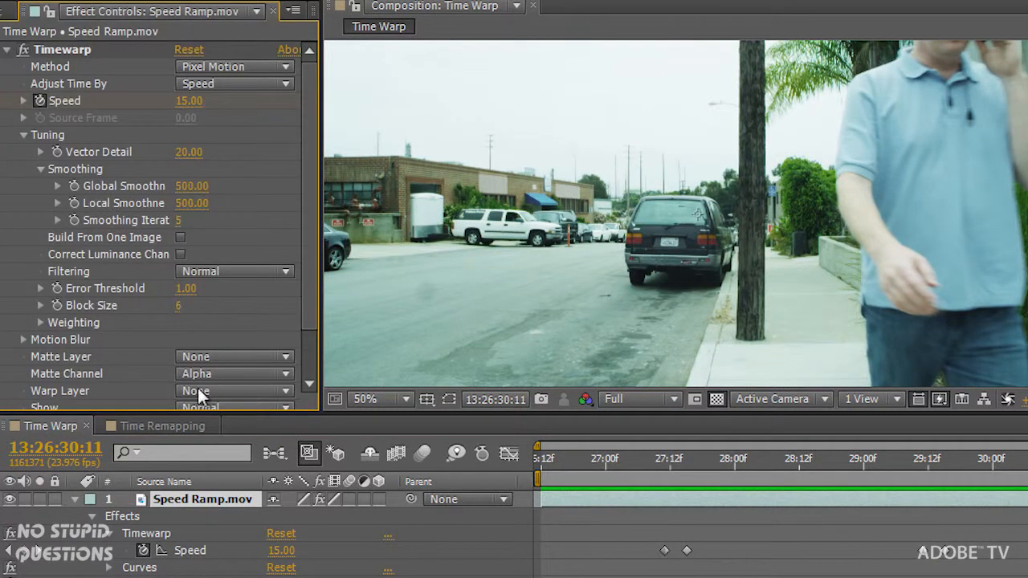
{"action": "left_click_drag", "start_coordinate": [203, 412], "coordinate": [199, 438]}
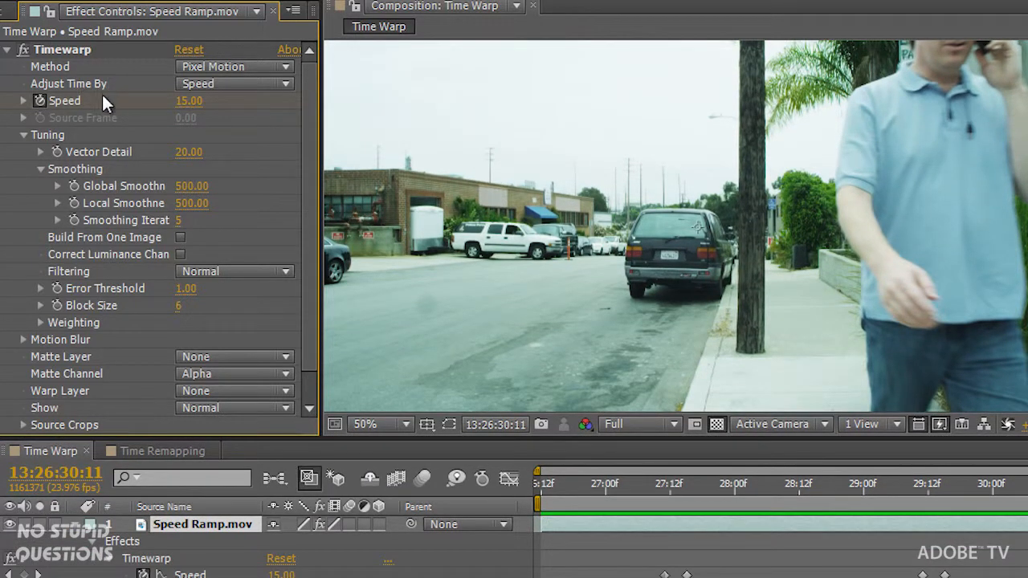
{"action": "left_click", "coordinate": [264, 65]}
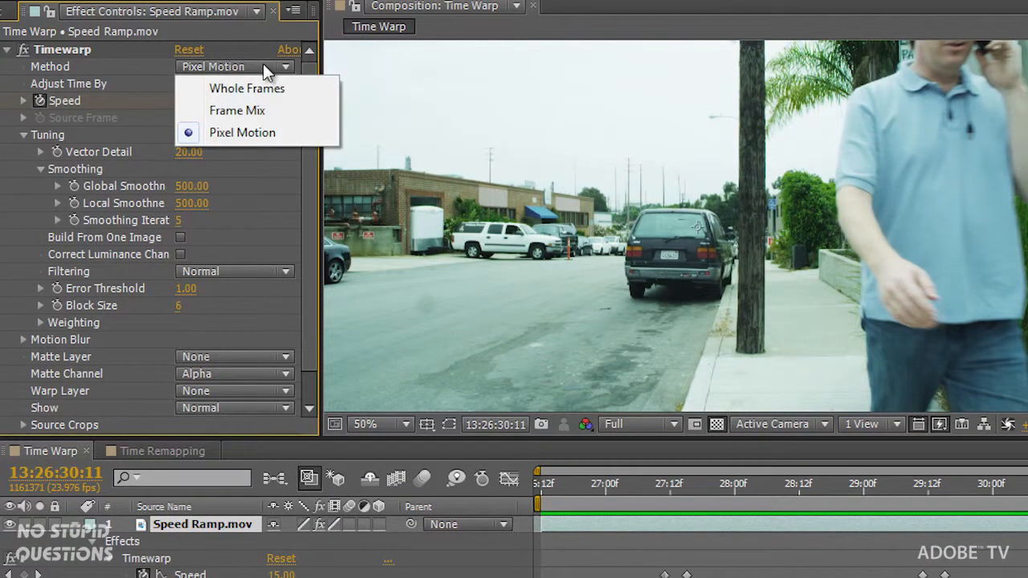
{"action": "left_click", "coordinate": [275, 138]}
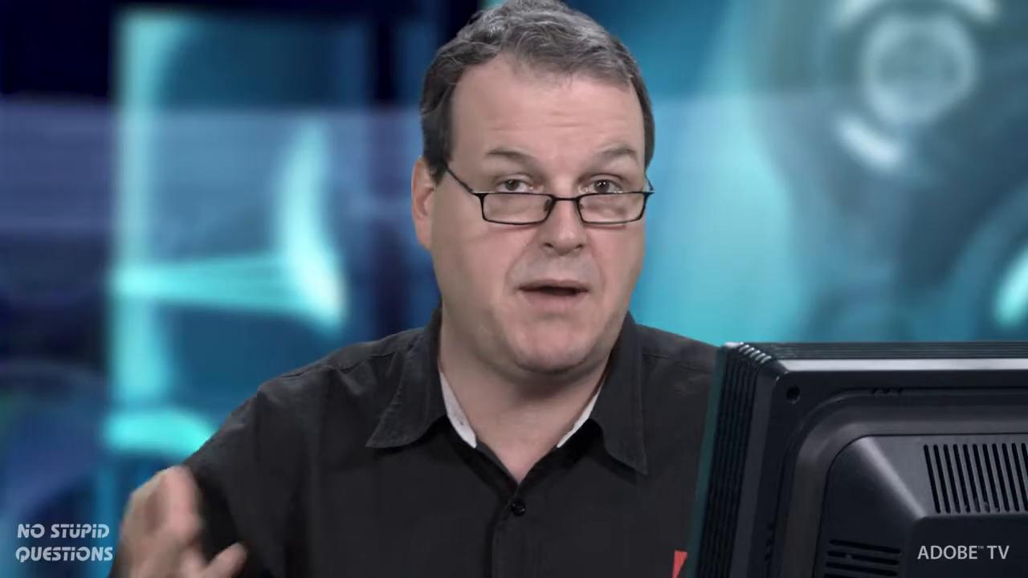